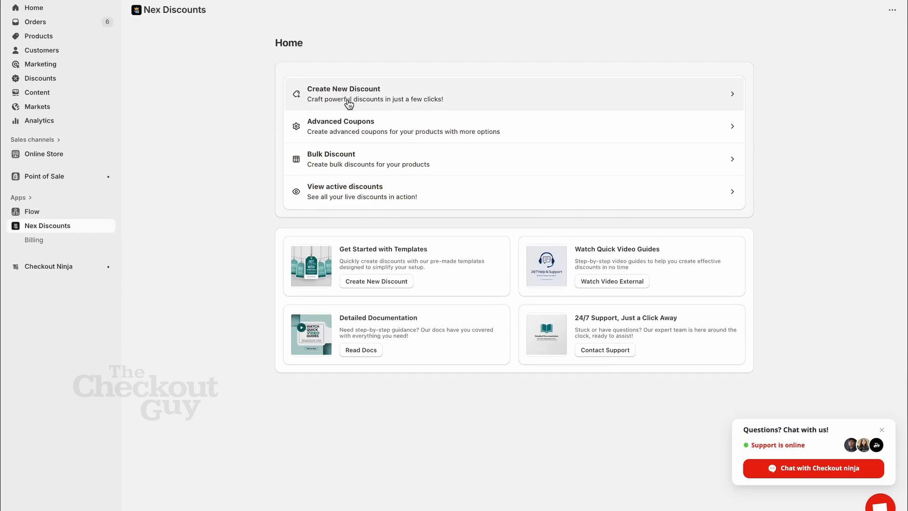
Step: Create a new discount of type Discount Code and enter WELCOME20 as its code
left_click(400, 95)
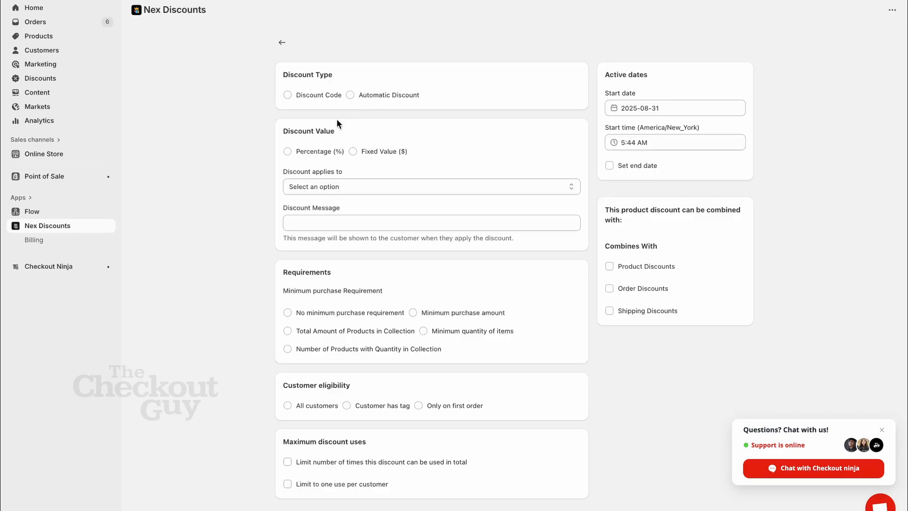
left_click(301, 94)
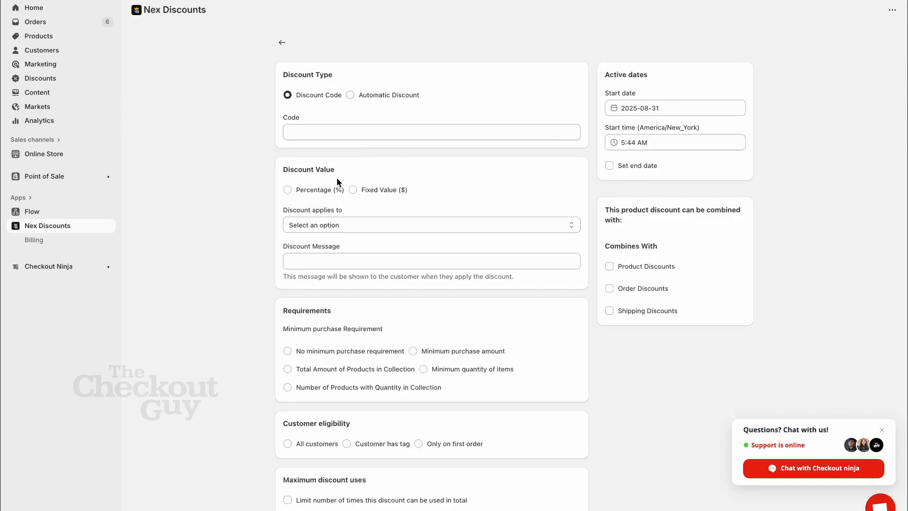
left_click(319, 133)
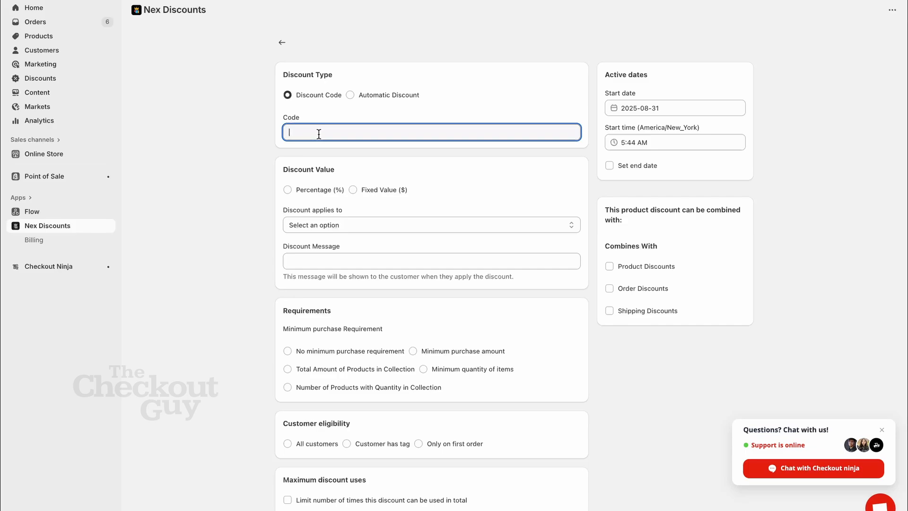
type("WELCOME20")
double_click(304, 132)
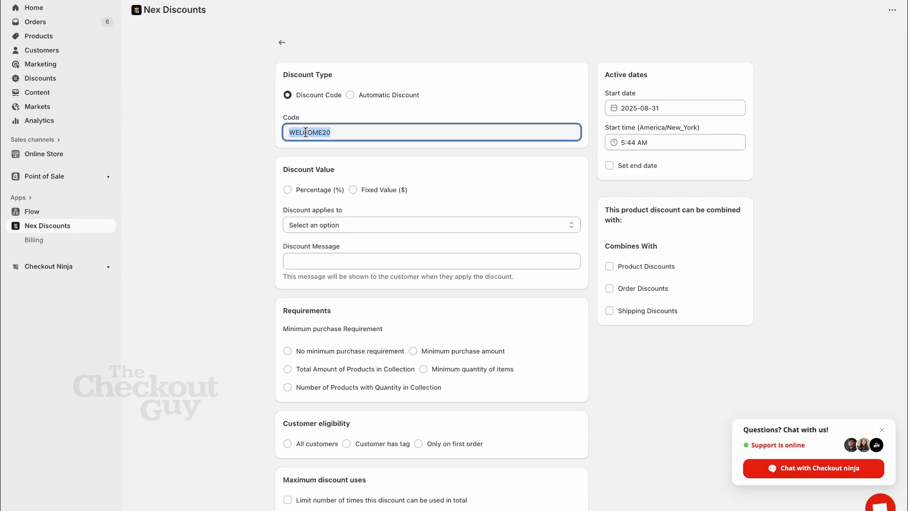
Step: Give the discount a percentage value of 20 with a capping amount of 200
left_click(319, 200)
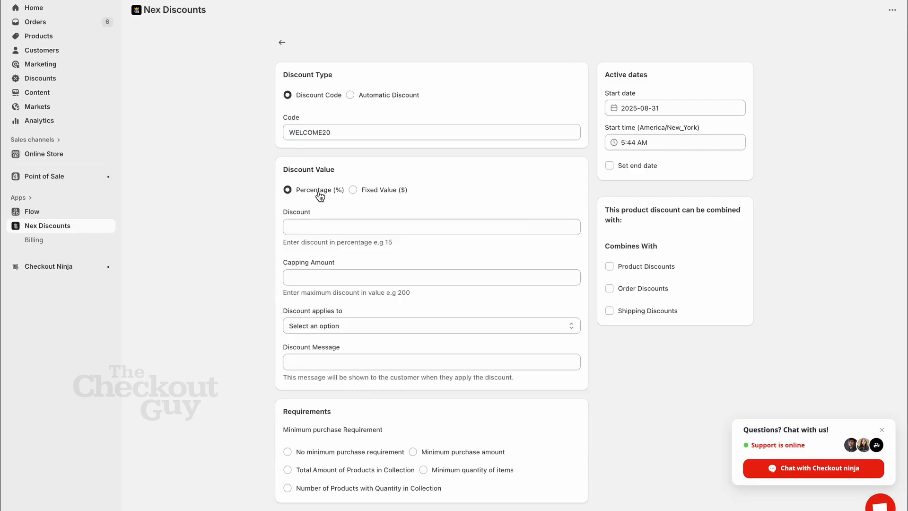
left_click(317, 220)
type("10")
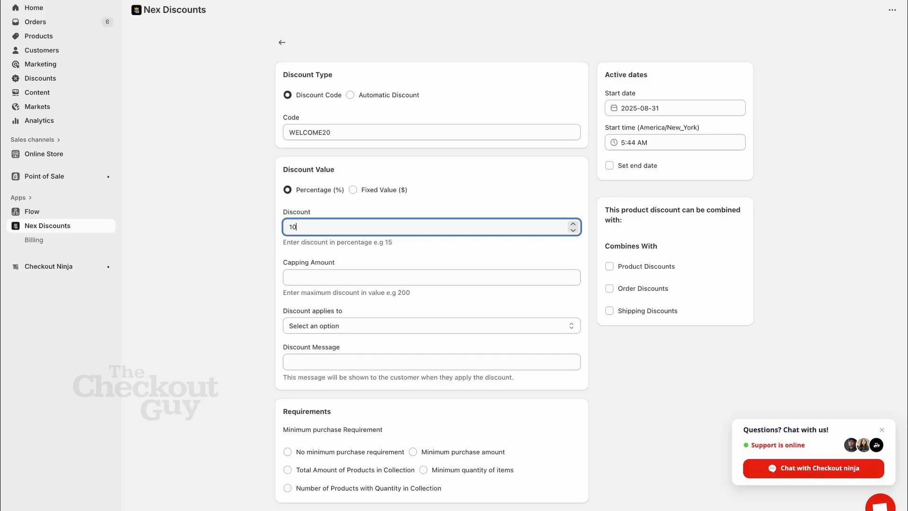
key("BackSpace")
key("BackSpace")
type("20")
left_click(320, 279)
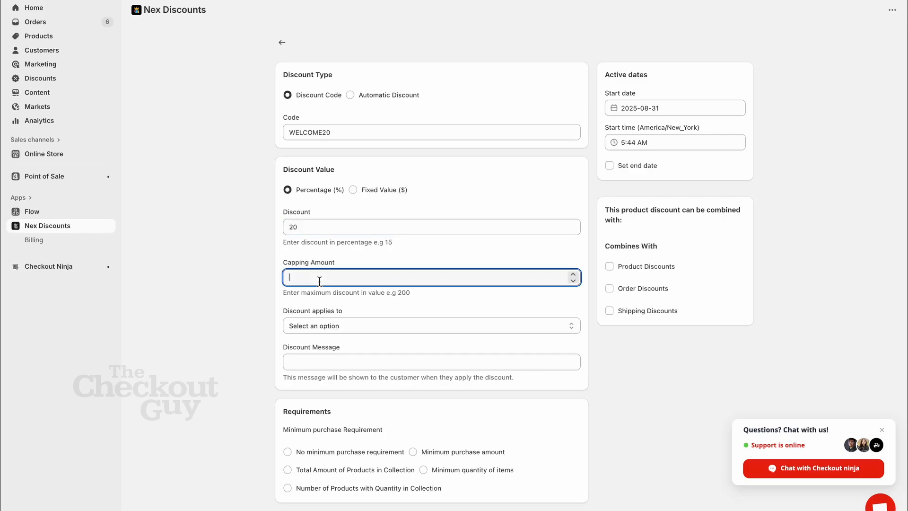
type("200")
Step: Apply the discount to all products with no minimum purchase requirement
left_click(333, 327)
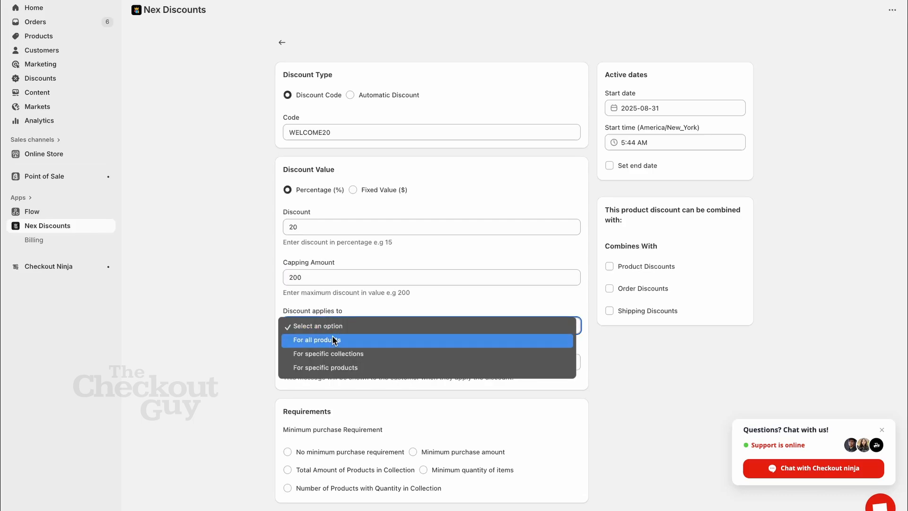
left_click(333, 340)
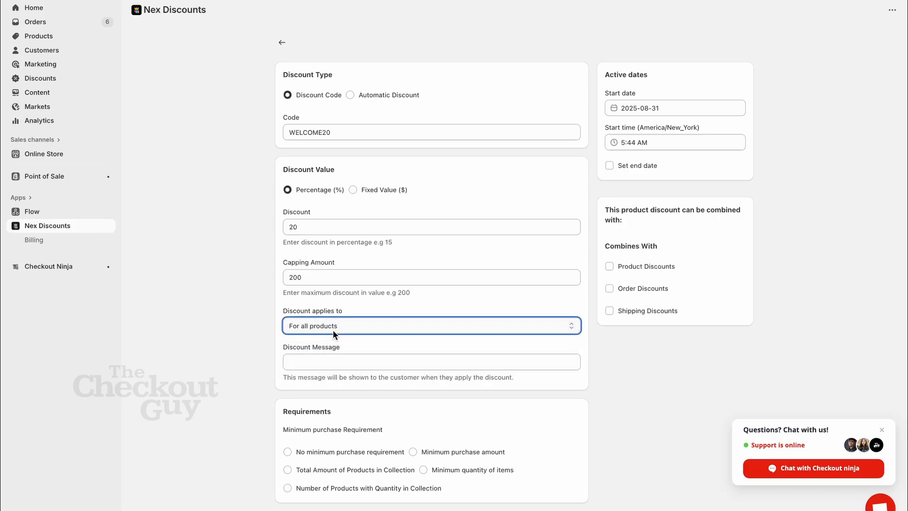
left_click(331, 330)
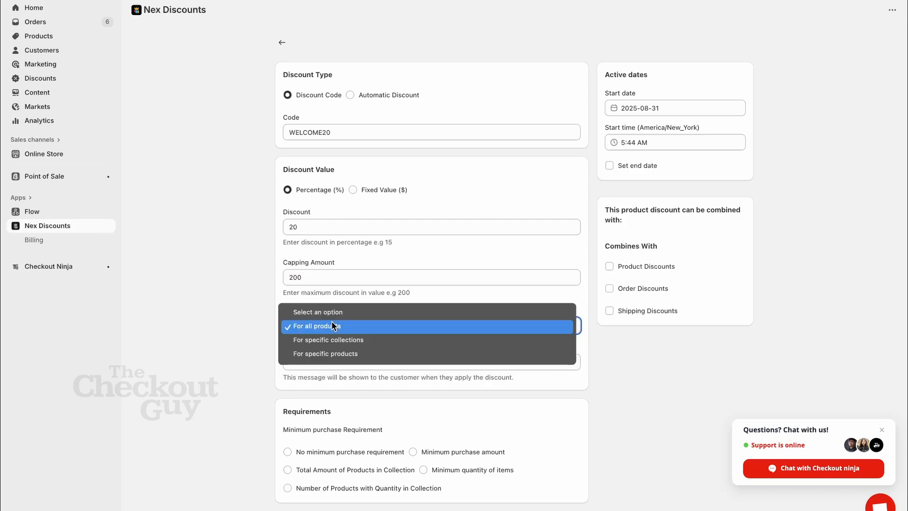
left_click(301, 412)
scroll(305, 423, "down", 1)
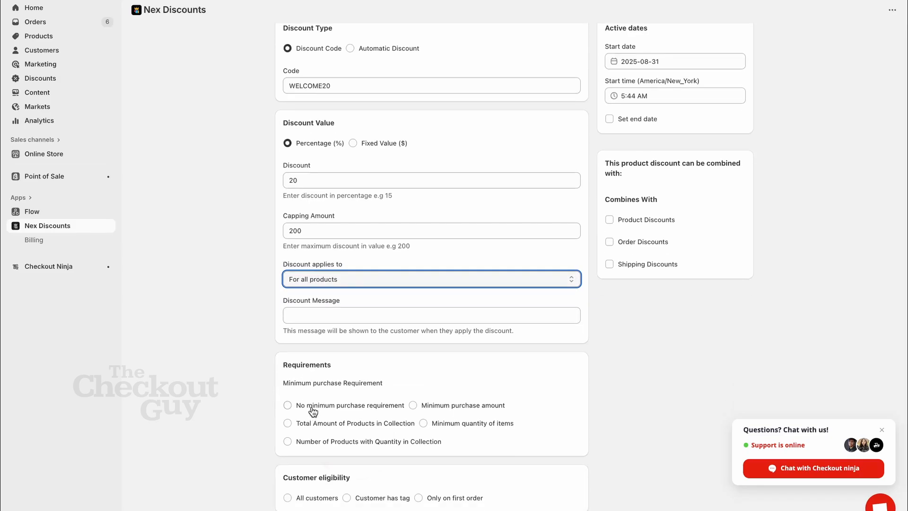
left_click(313, 411)
Step: Restrict the discount's customer eligibility to Only on first order
scroll(313, 409, "down", 1)
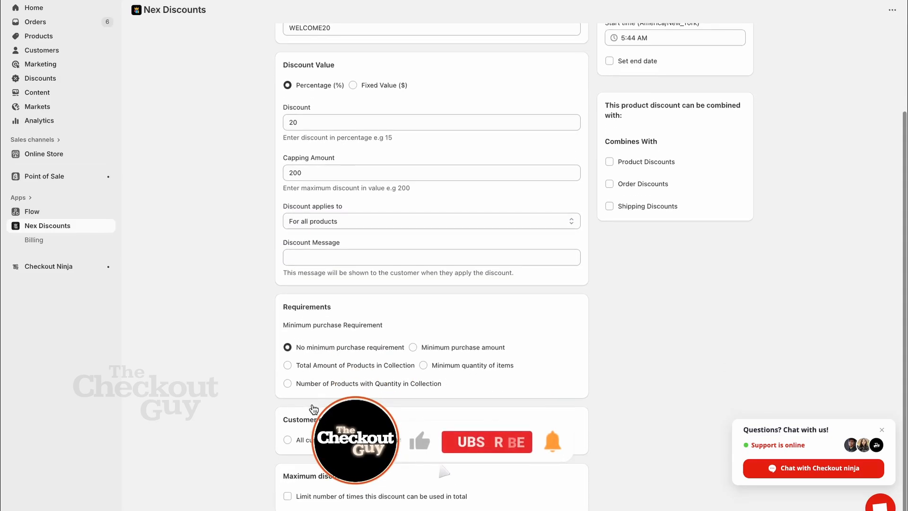
double_click(315, 420)
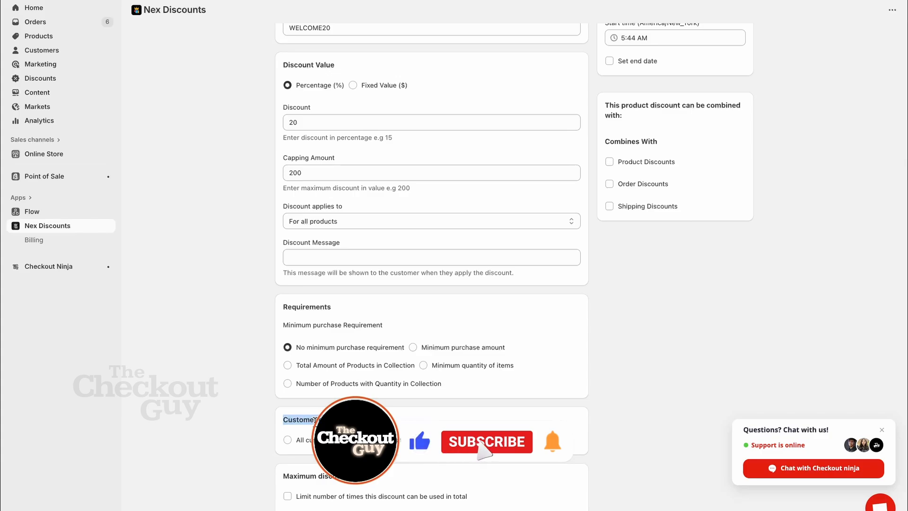
left_click(315, 419)
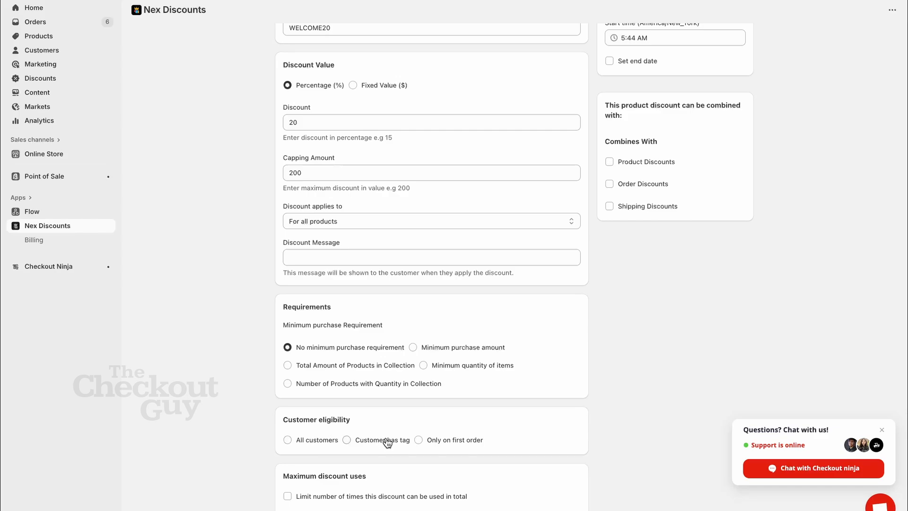
left_click(458, 443)
scroll(553, 369, "up", 3)
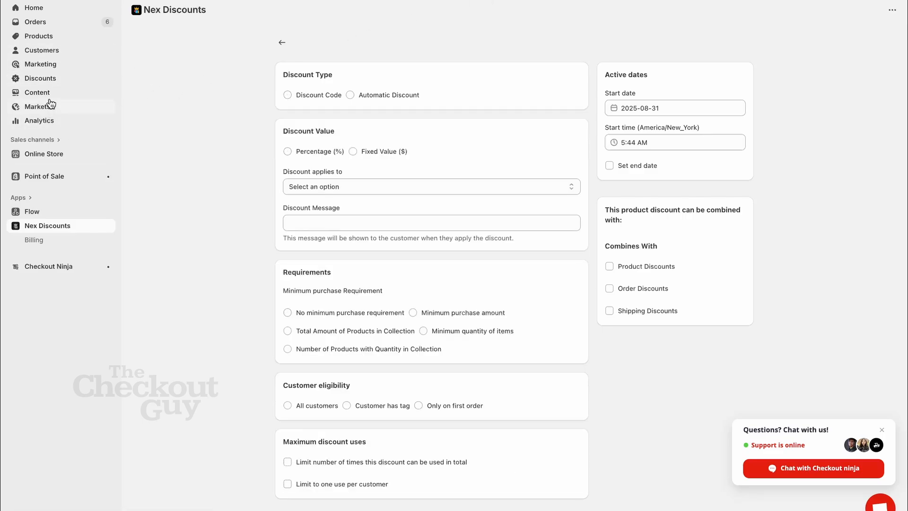
Step: Open the WELCOME20 discount from the store's discount list and review its saved settings
left_click(45, 79)
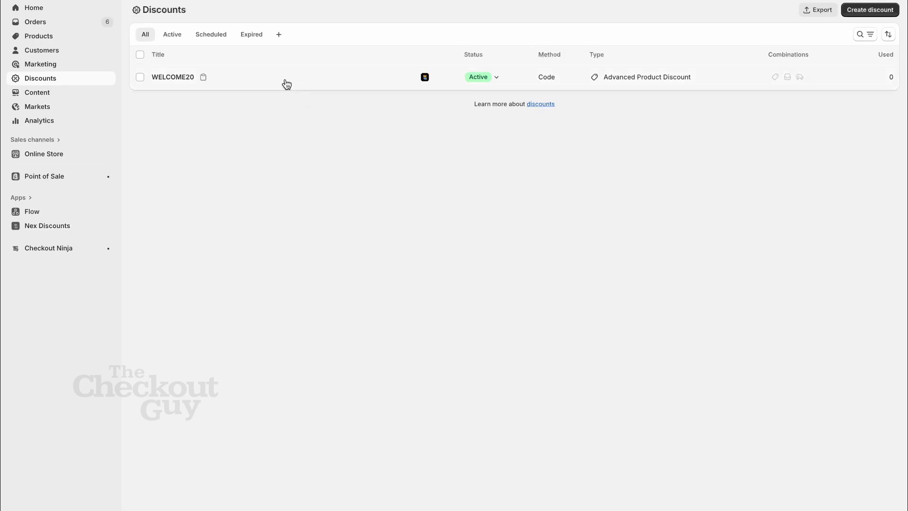
left_click(287, 83)
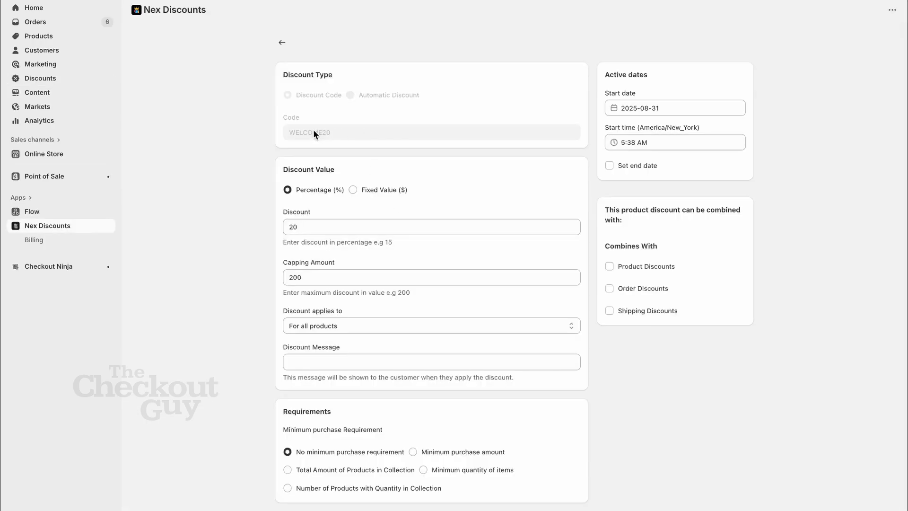
scroll(329, 135, "down", 3)
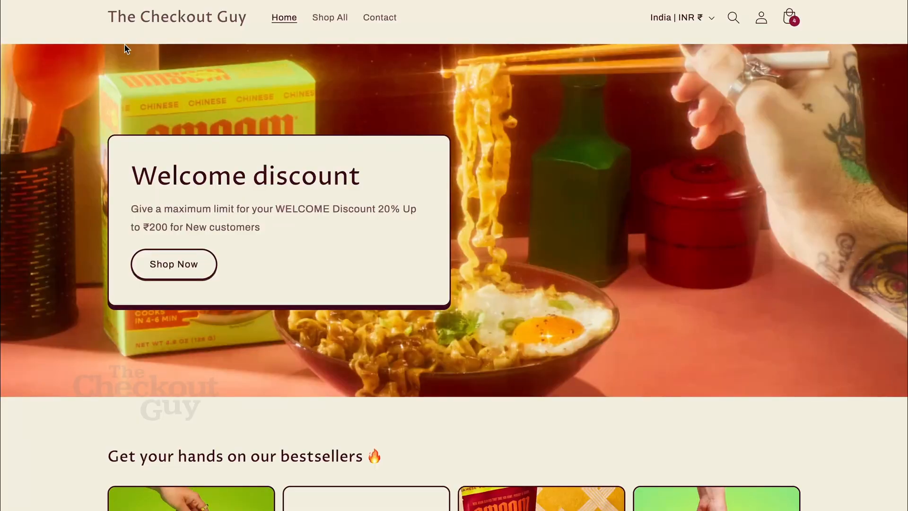
Step: Go from the storefront cart to checkout and select the contact email address for copying
left_click(790, 20)
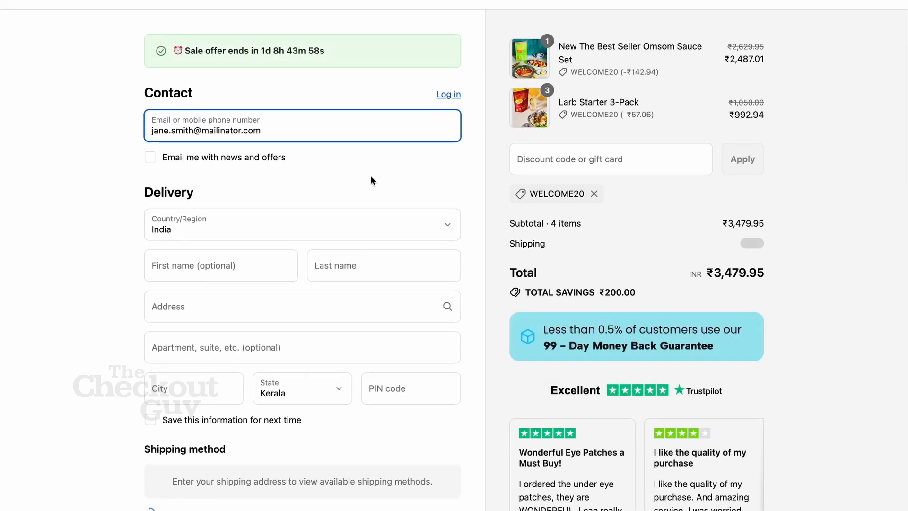
left_click(257, 131)
triple_click(258, 131)
key("ctrl+c")
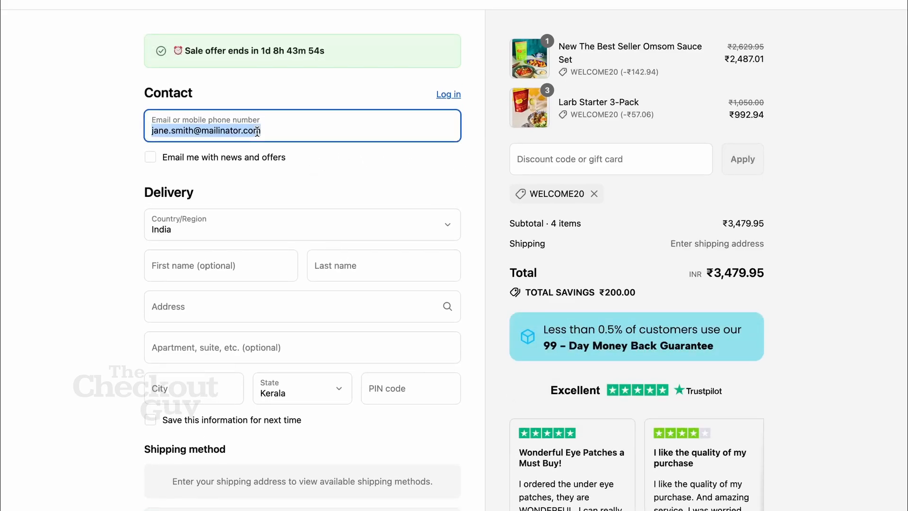
Step: Switch to the Shopify admin and search the customer list for the copied checkout email
mouse_move(26, 140)
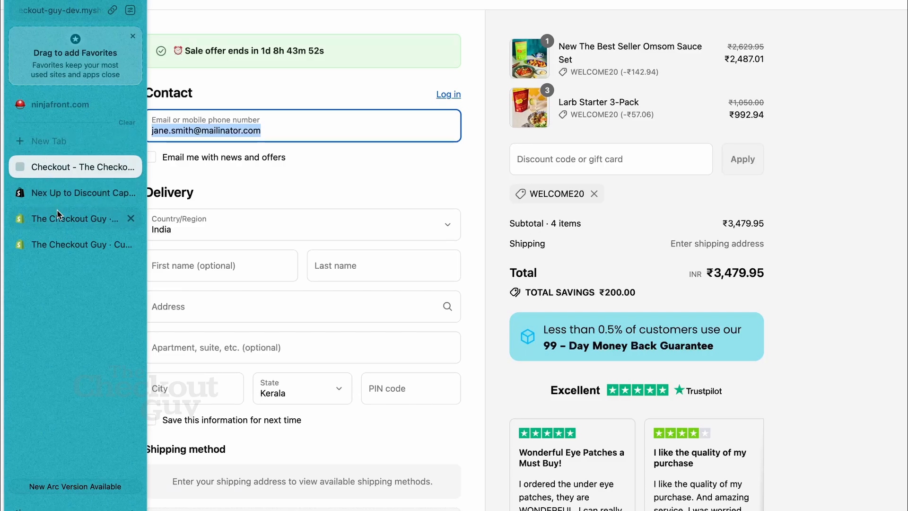
left_click(71, 219)
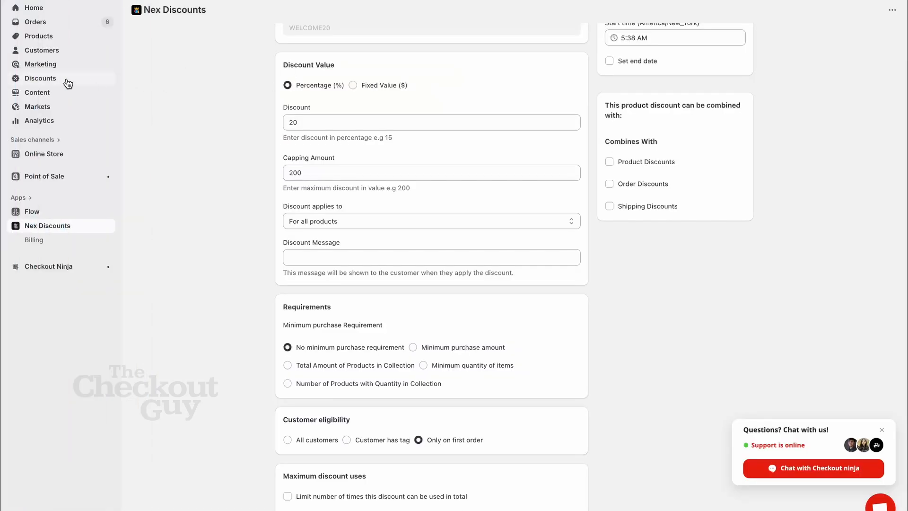
left_click(49, 50)
left_click(234, 68)
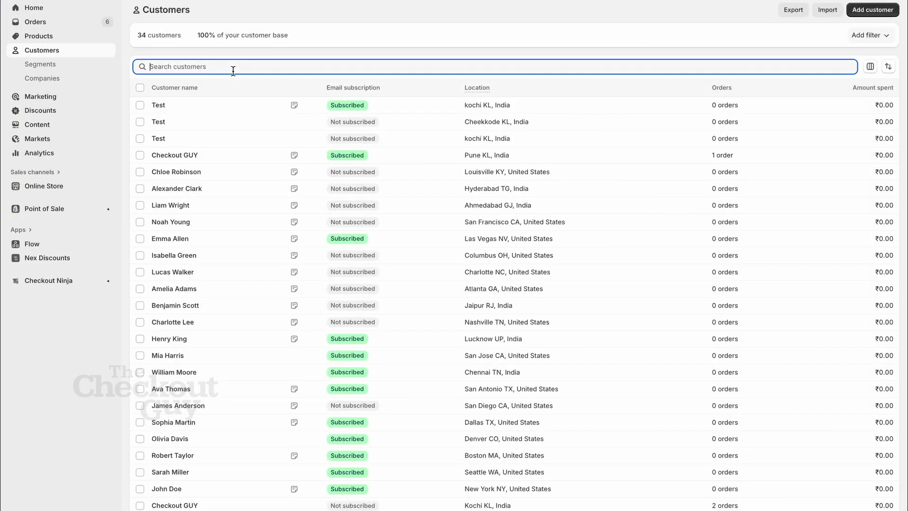
key("ctrl+v")
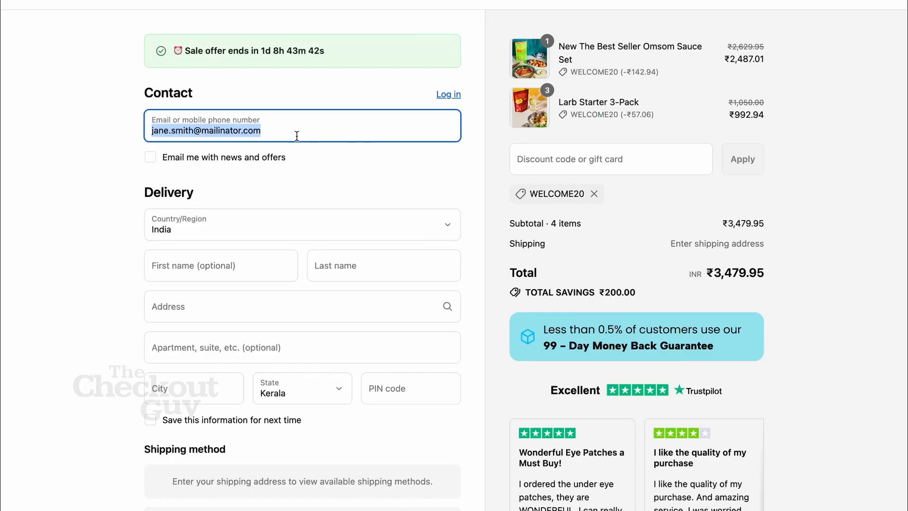
Step: Back at the checkout, check the total savings and order total with WELCOME20 applied for the first-time customer
triple_click(290, 130)
double_click(611, 292)
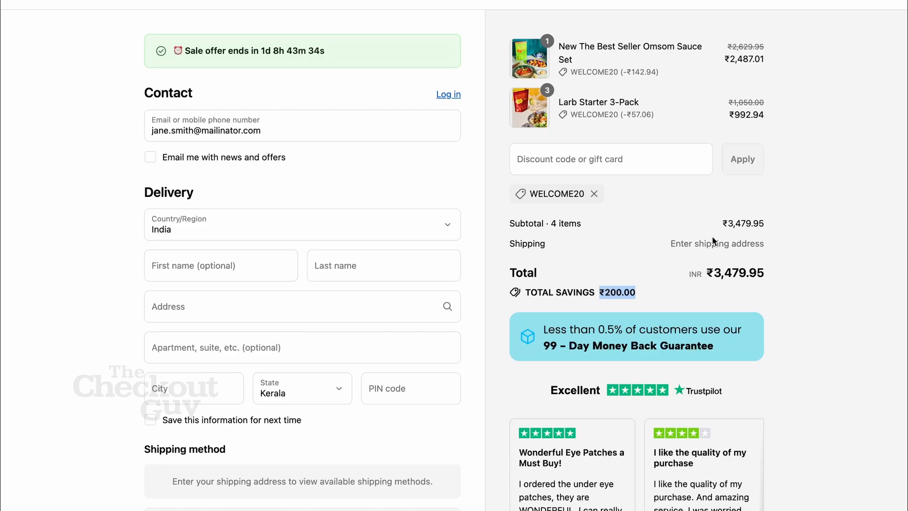
double_click(733, 274)
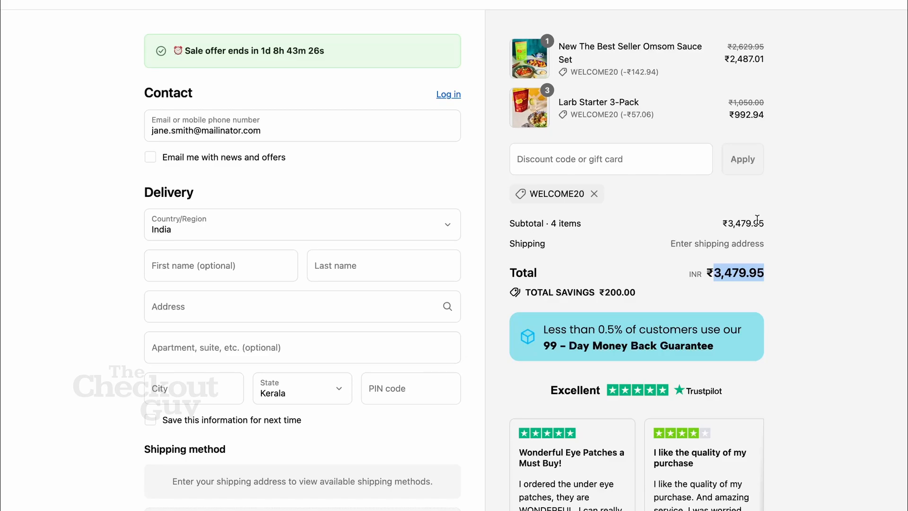
Step: Replace the checkout contact email with the suggested saved one and autofill its name and delivery address
double_click(297, 129)
left_click(296, 129)
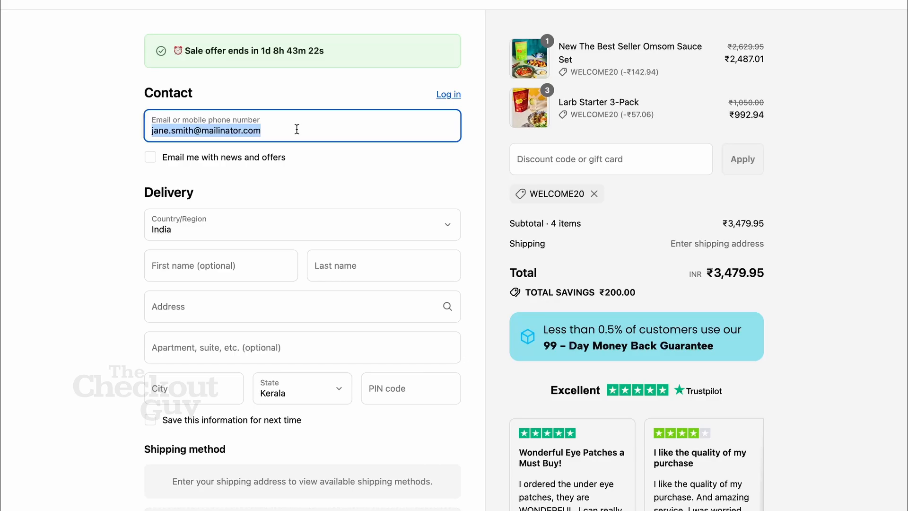
type("che")
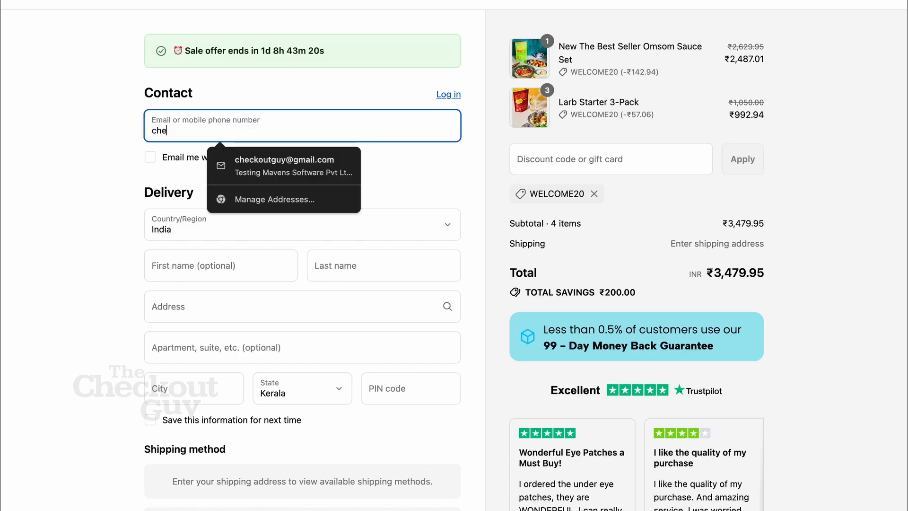
left_click(280, 183)
left_click(280, 183)
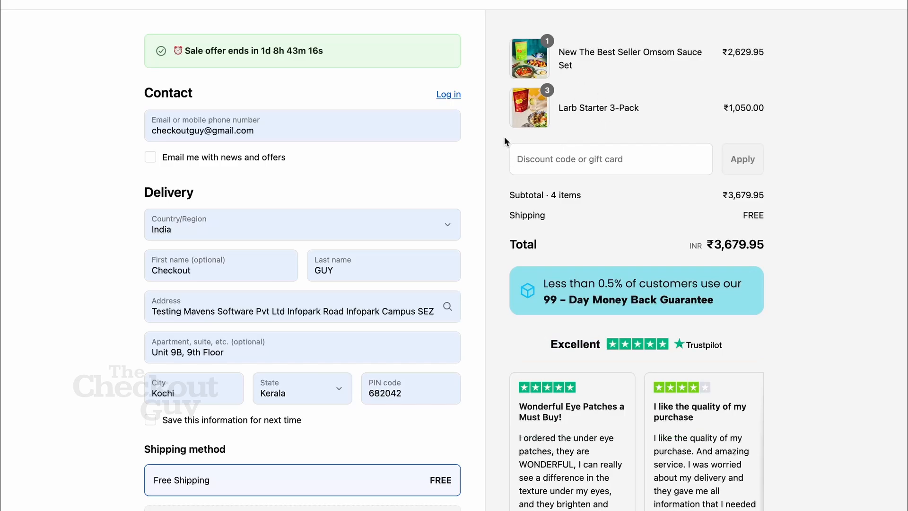
Step: Search the admin's customer list for the replacement checkout email to check the order history, and return to the checkout
left_click(248, 126)
key("ctrl+c")
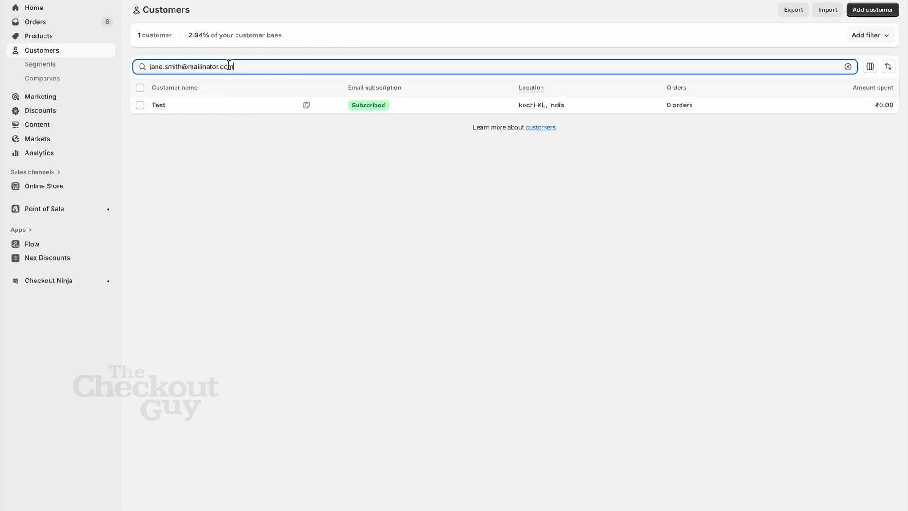
left_click_drag(233, 66, 149, 66)
key("BackSpace")
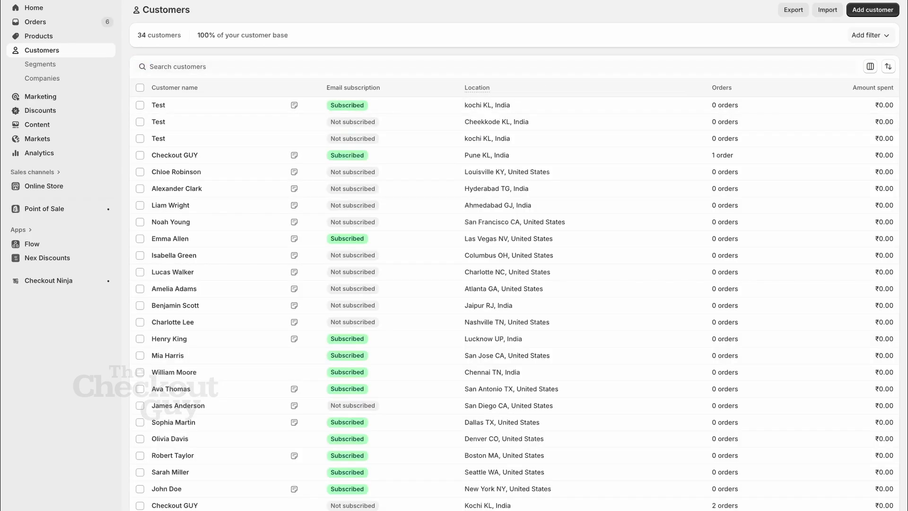
left_click(209, 65)
key("ctrl+v")
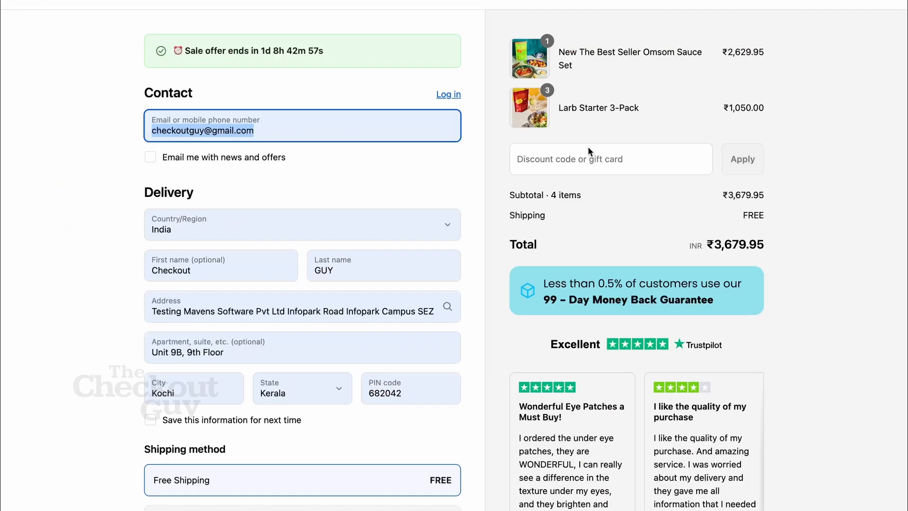
left_click(470, 172)
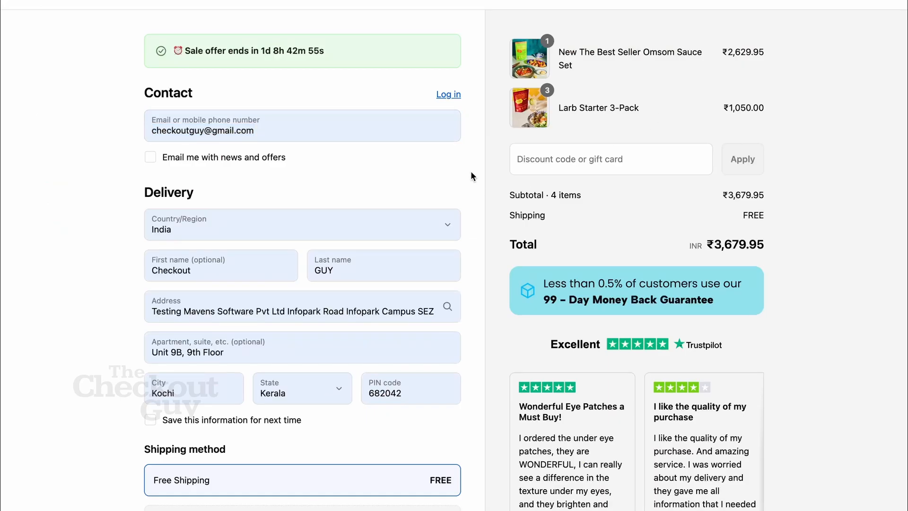